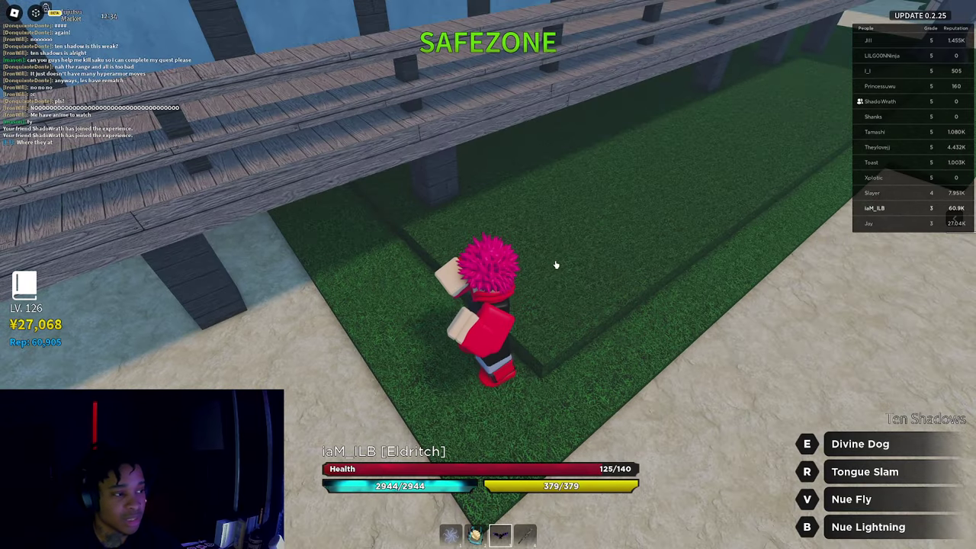
{"action": "key", "text": "w"}
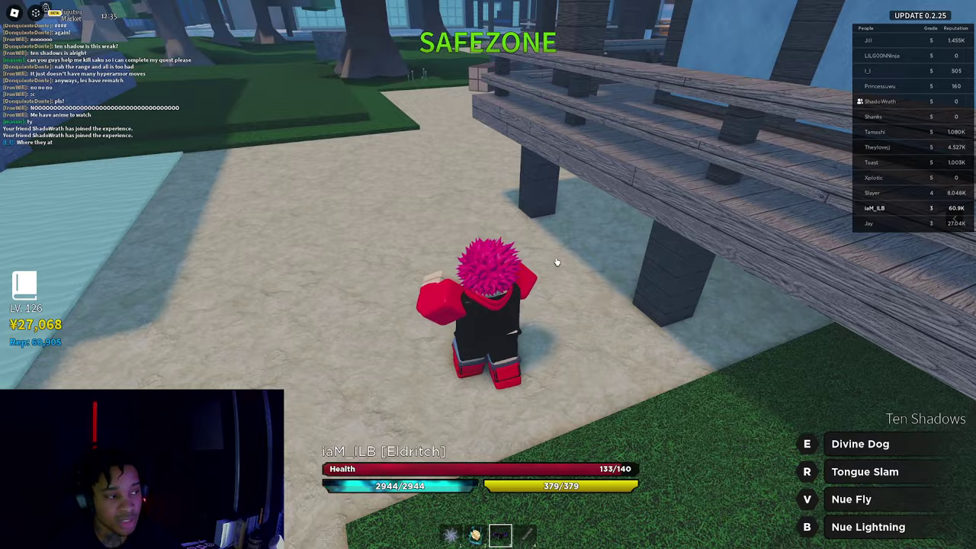
{"action": "key", "text": "w"}
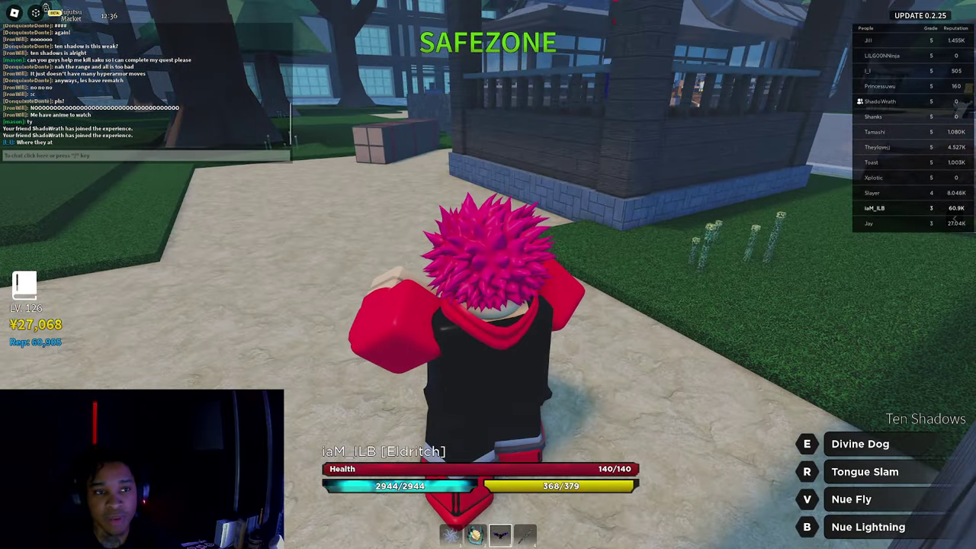
Step: Switch to the browser and start a new single-use tier list template on TierMaker
{"action": "key", "text": "alt+Tab"}
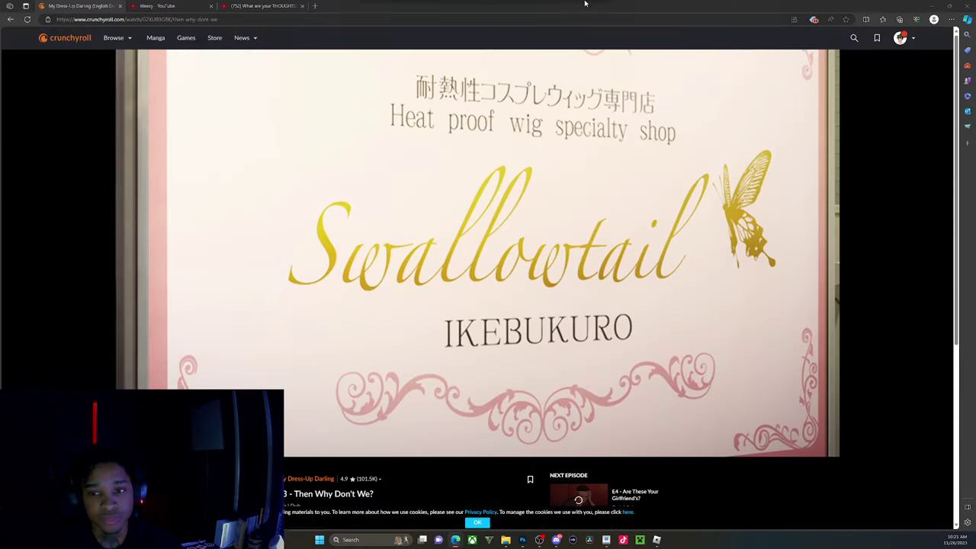
{"action": "scroll", "coordinate": [556, 61], "scroll_direction": "up", "scroll_amount": 4}
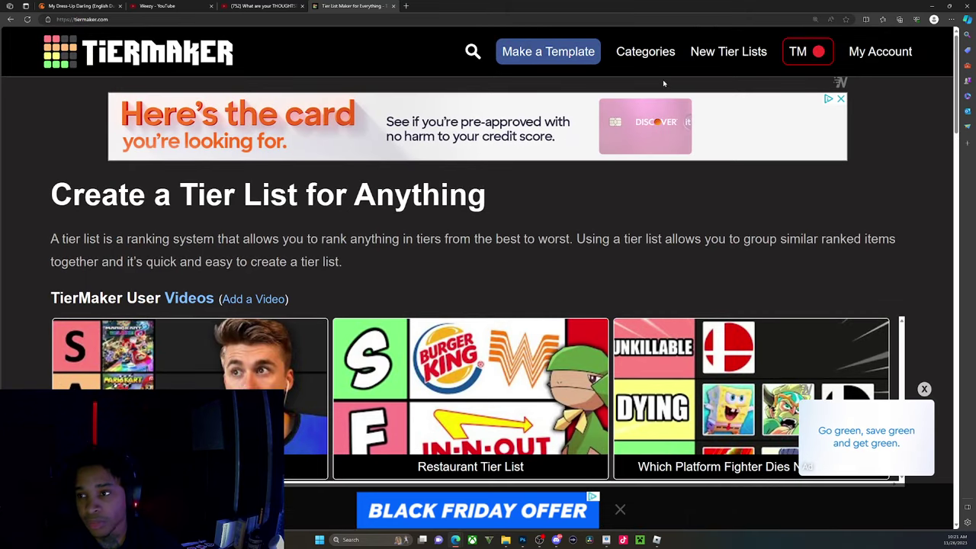
{"action": "left_click", "coordinate": [554, 60]}
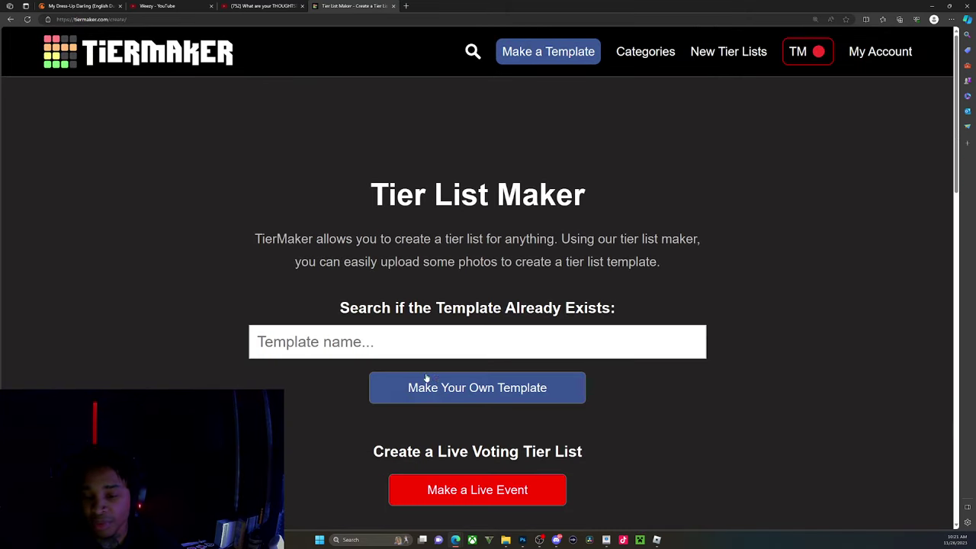
{"action": "left_click", "coordinate": [411, 387]}
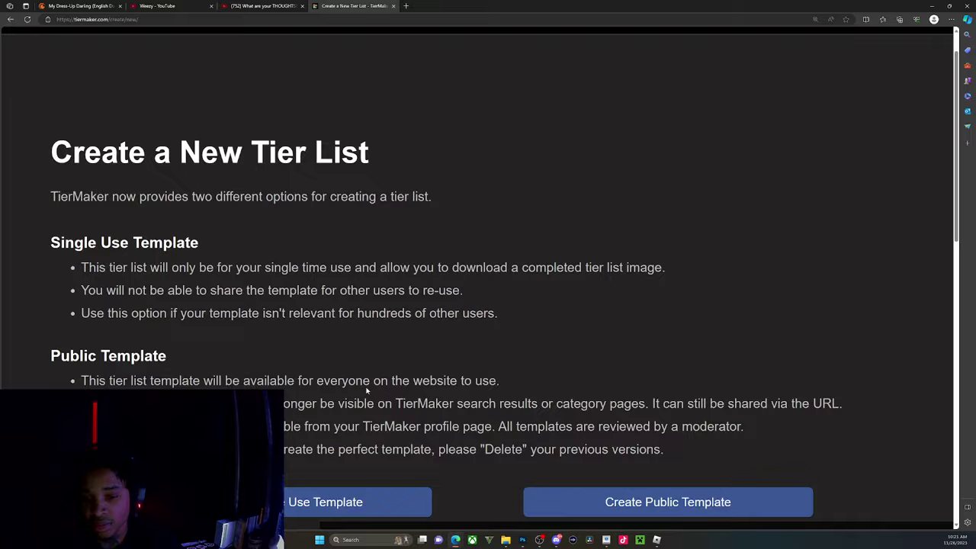
{"action": "scroll", "coordinate": [290, 285], "scroll_direction": "down", "scroll_amount": 3}
{"action": "left_click", "coordinate": [287, 242]}
{"action": "scroll", "coordinate": [280, 331], "scroll_direction": "down", "scroll_amount": 5}
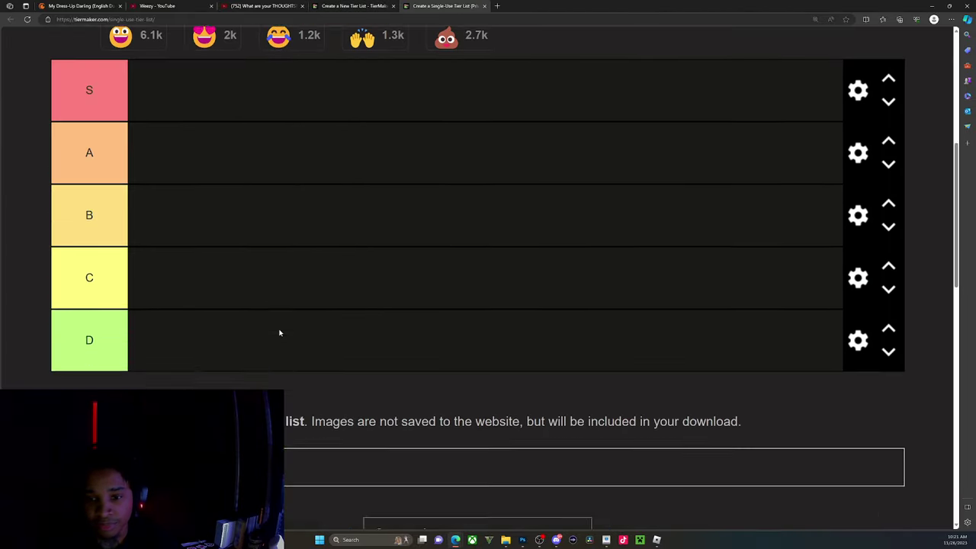
{"action": "scroll", "coordinate": [279, 332], "scroll_direction": "up", "scroll_amount": 1}
{"action": "scroll", "coordinate": [279, 333], "scroll_direction": "down", "scroll_amount": 3}
{"action": "left_click", "coordinate": [114, 315]}
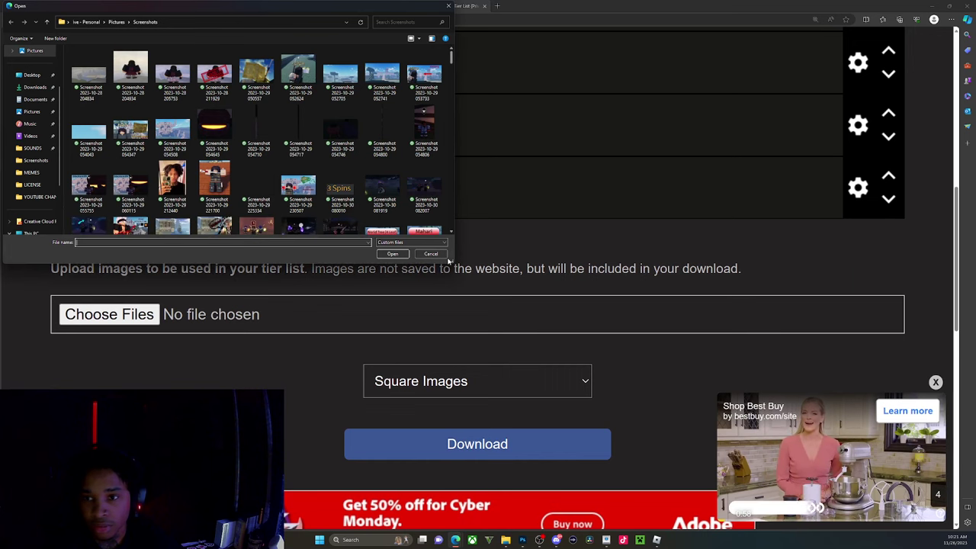
{"action": "scroll", "coordinate": [305, 191], "scroll_direction": "down", "scroll_amount": 15}
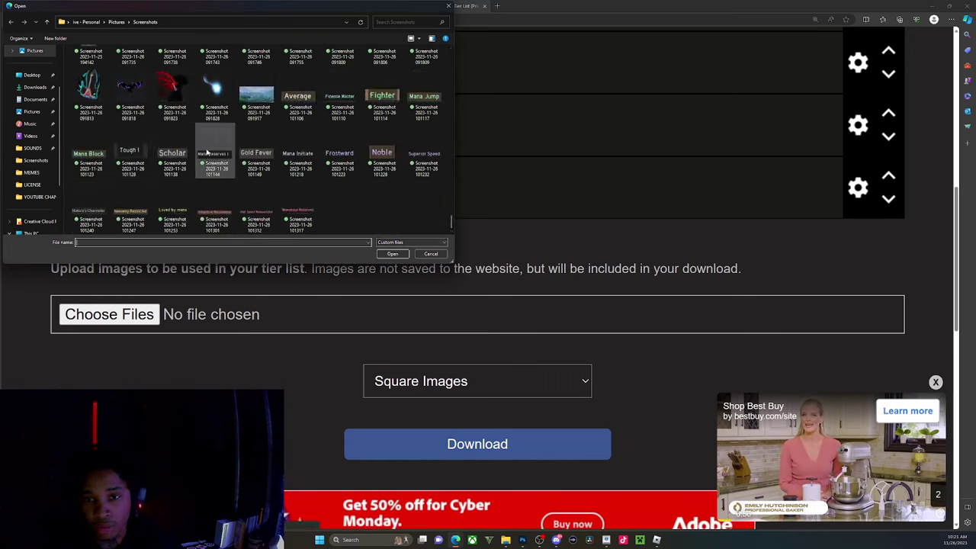
{"action": "scroll", "coordinate": [191, 157], "scroll_direction": "up", "scroll_amount": 2}
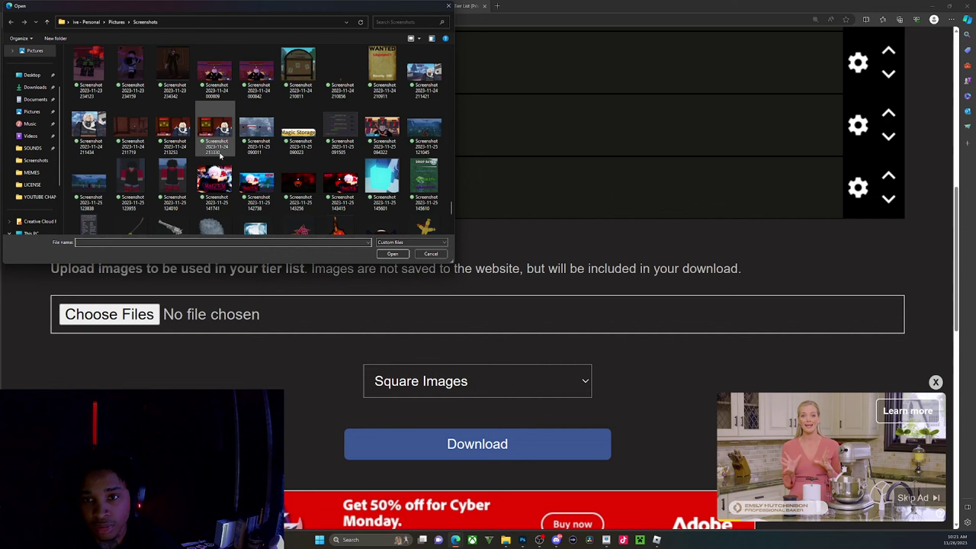
{"action": "scroll", "coordinate": [220, 156], "scroll_direction": "down", "scroll_amount": 2}
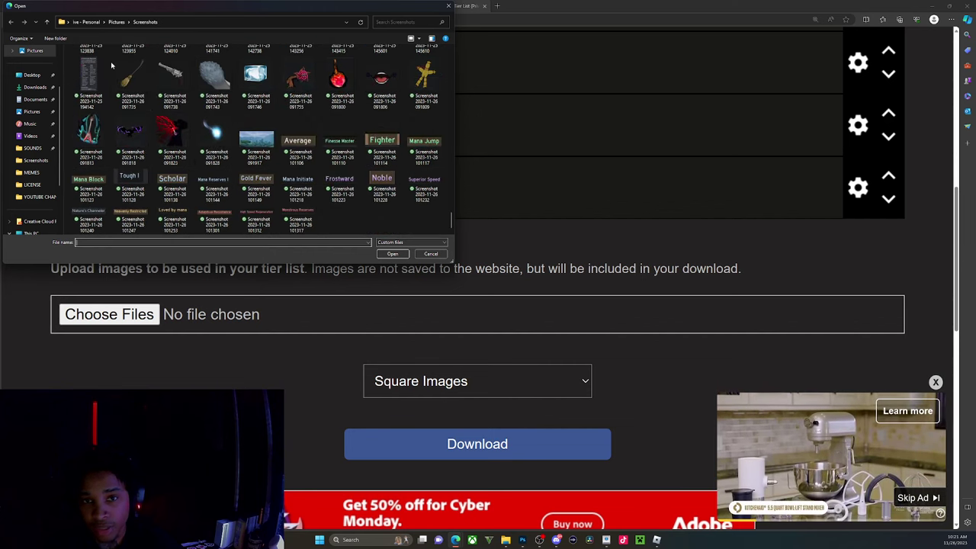
{"action": "left_click", "coordinate": [143, 73]}
{"action": "left_click_drag", "start_coordinate": [143, 73], "coordinate": [447, 100]}
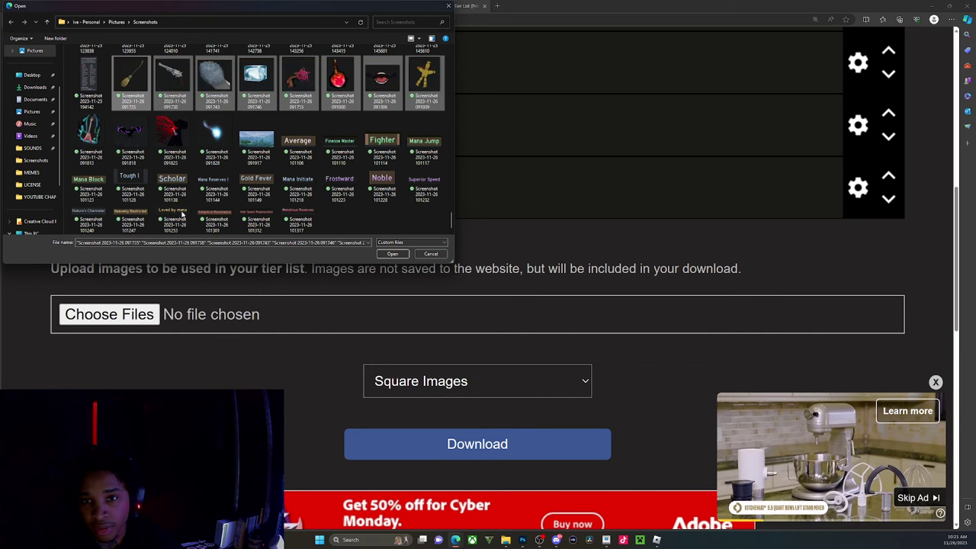
{"action": "left_click", "coordinate": [389, 255]}
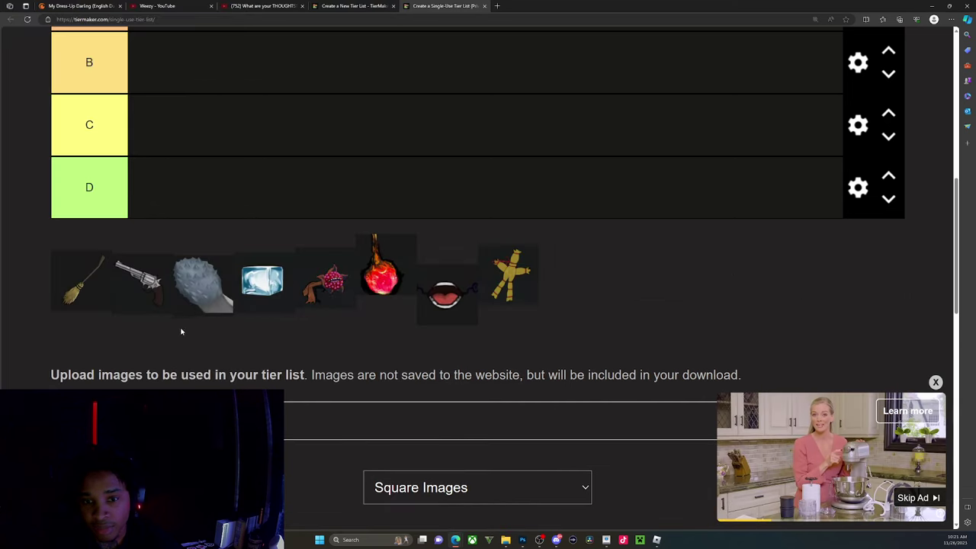
{"action": "left_click", "coordinate": [183, 420]}
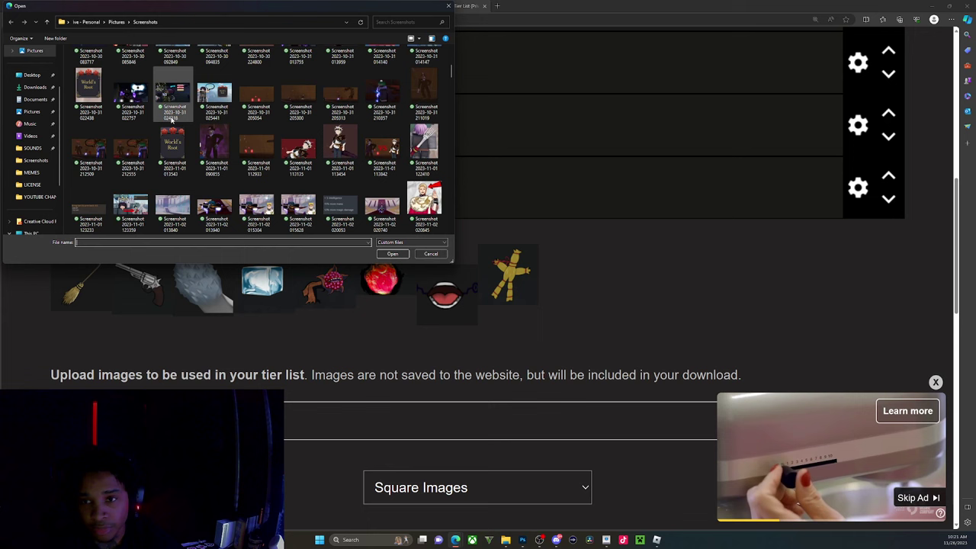
{"action": "scroll", "coordinate": [172, 118], "scroll_direction": "down", "scroll_amount": 10}
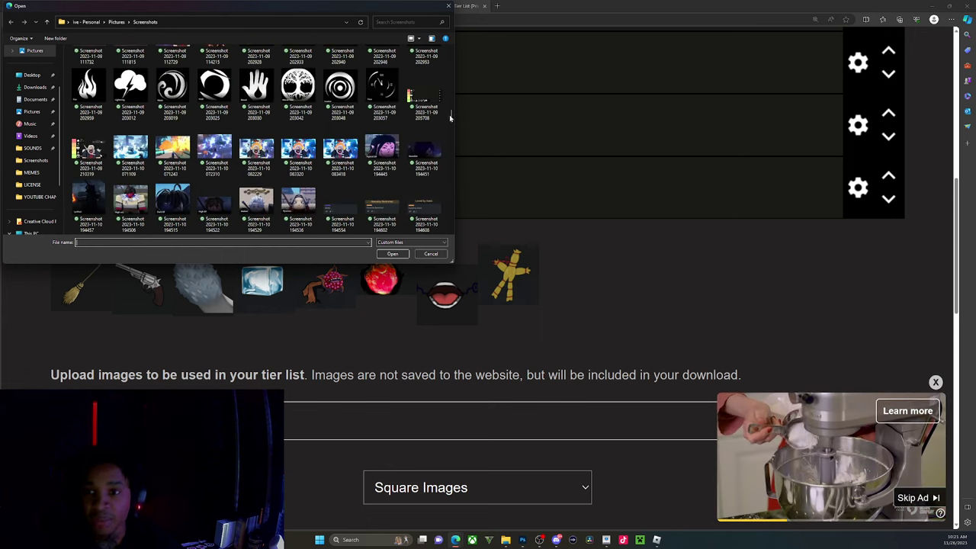
{"action": "scroll", "coordinate": [450, 117], "scroll_direction": "down", "scroll_amount": 15}
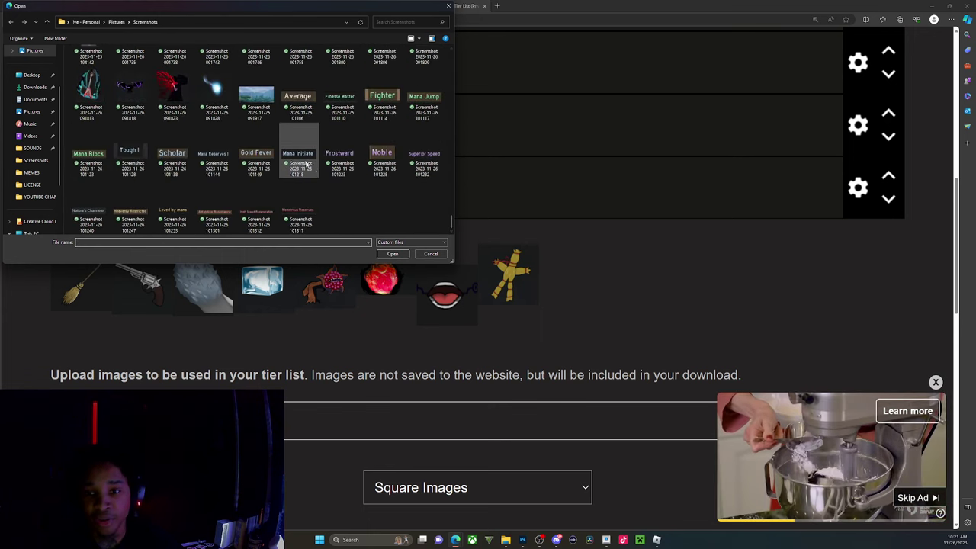
{"action": "scroll", "coordinate": [307, 153], "scroll_direction": "up", "scroll_amount": 2}
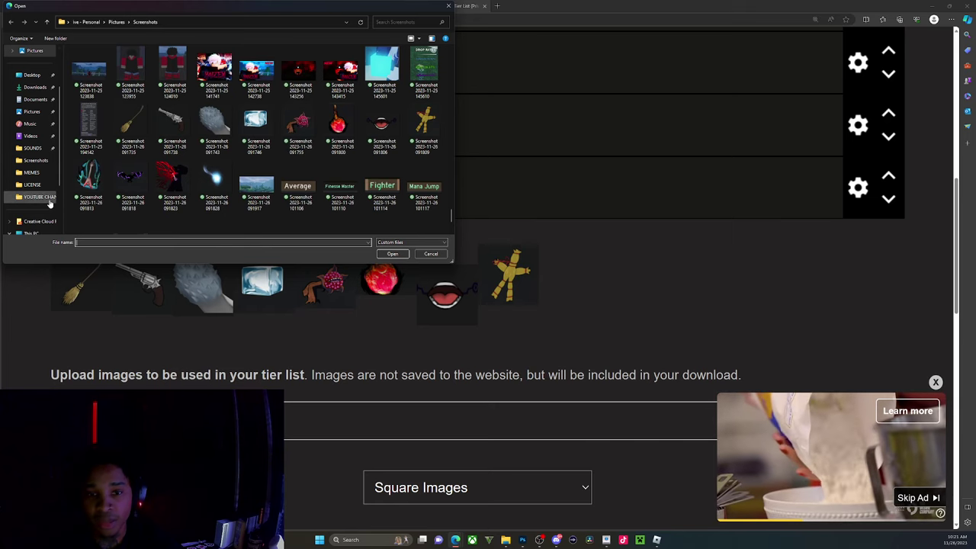
{"action": "left_click_drag", "start_coordinate": [67, 216], "coordinate": [228, 195]}
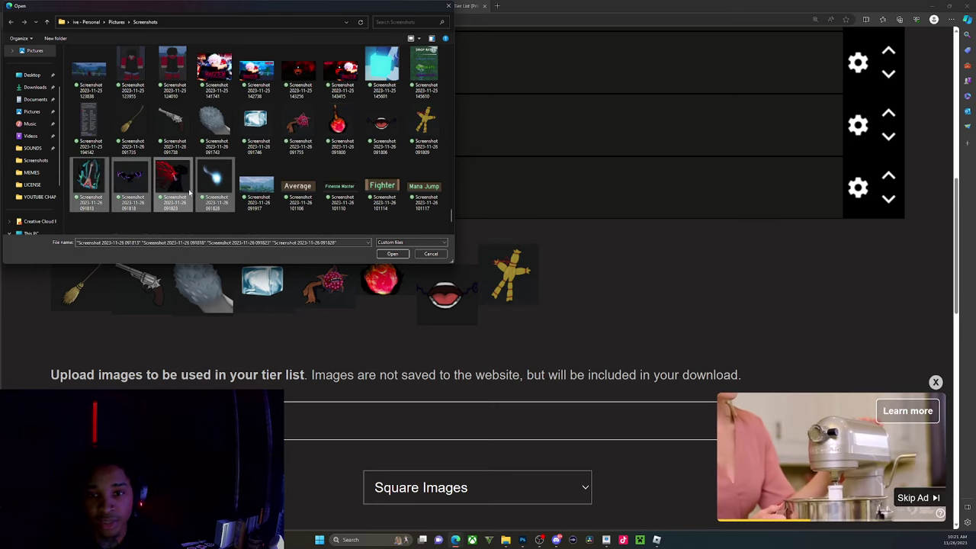
{"action": "left_click", "coordinate": [392, 253]}
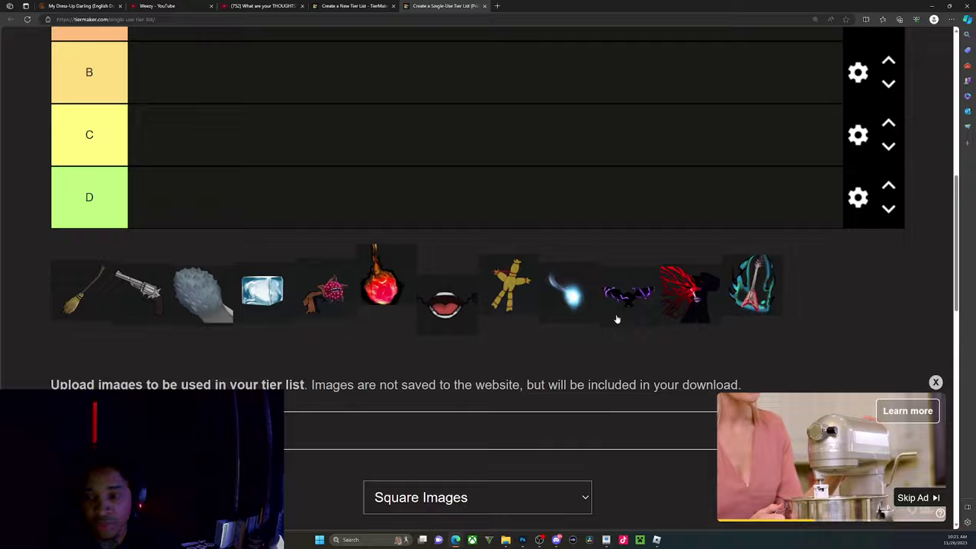
Step: Rank the broom and revolver in tier D, the grey fist in C, and the ice cube and straw doll in B
{"action": "scroll", "coordinate": [618, 319], "scroll_direction": "up", "scroll_amount": 5}
{"action": "scroll", "coordinate": [618, 318], "scroll_direction": "down", "scroll_amount": 3}
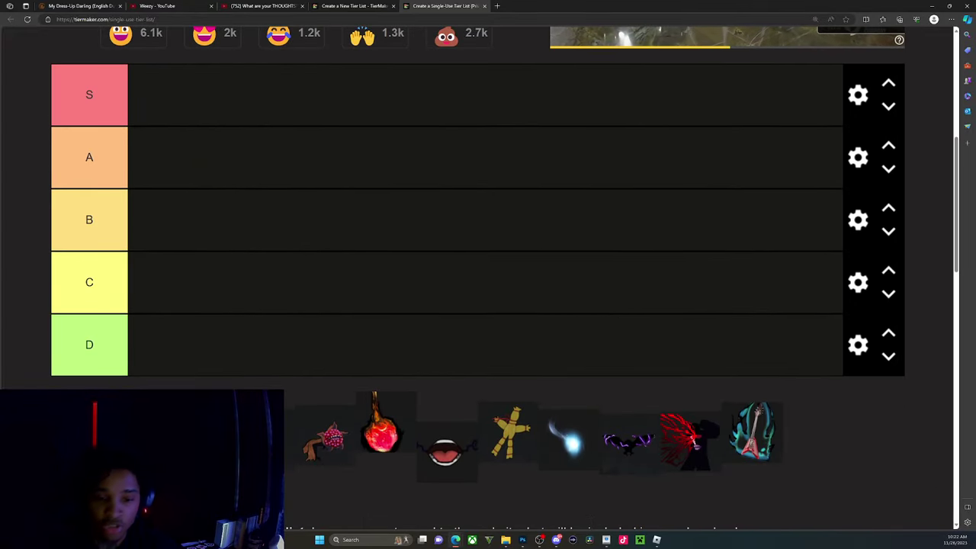
{"action": "left_click_drag", "start_coordinate": [228, 435], "coordinate": [173, 370]}
{"action": "left_click_drag", "start_coordinate": [228, 435], "coordinate": [229, 346]}
{"action": "left_click_drag", "start_coordinate": [323, 455], "coordinate": [180, 287]}
{"action": "left_click_drag", "start_coordinate": [263, 434], "coordinate": [215, 203]}
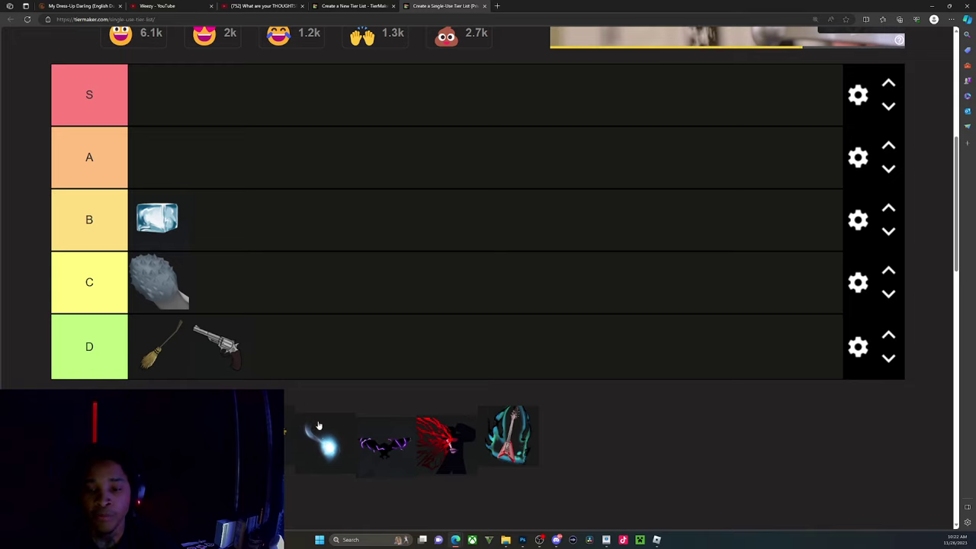
{"action": "left_click_drag", "start_coordinate": [284, 432], "coordinate": [221, 224]}
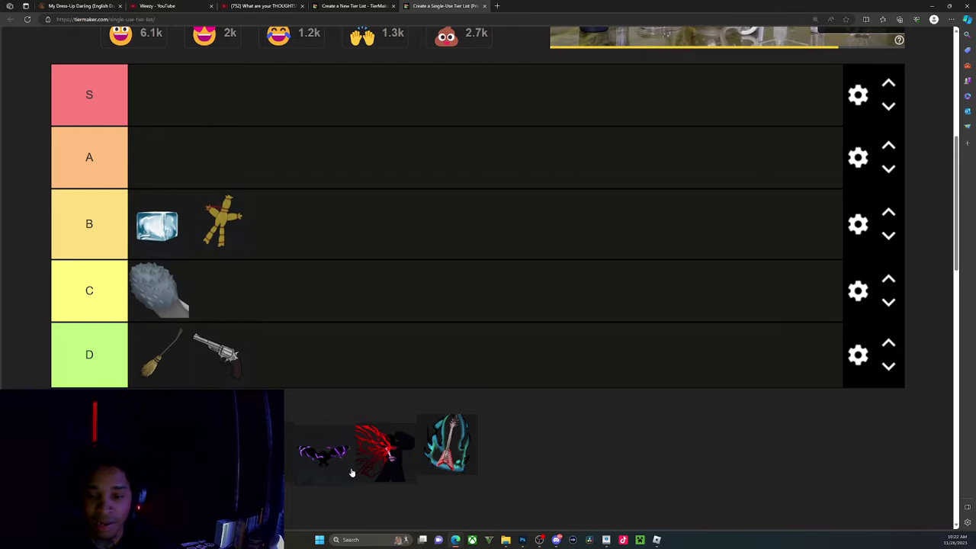
Step: Rank the purple bat and blue flame in tier S, the guitar in A, and the red-streaked black figure in B
{"action": "left_click_drag", "start_coordinate": [351, 474], "coordinate": [165, 93]}
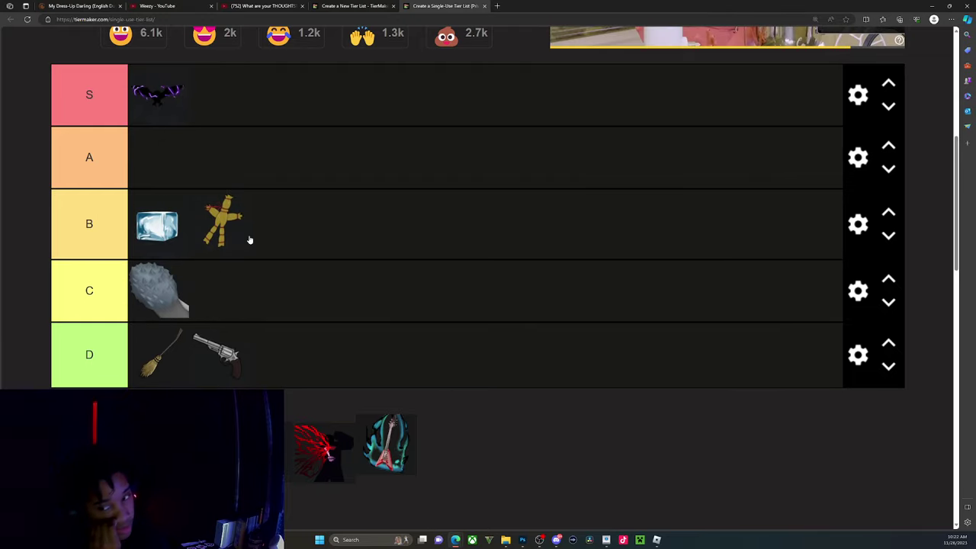
{"action": "left_click_drag", "start_coordinate": [387, 439], "coordinate": [192, 163]}
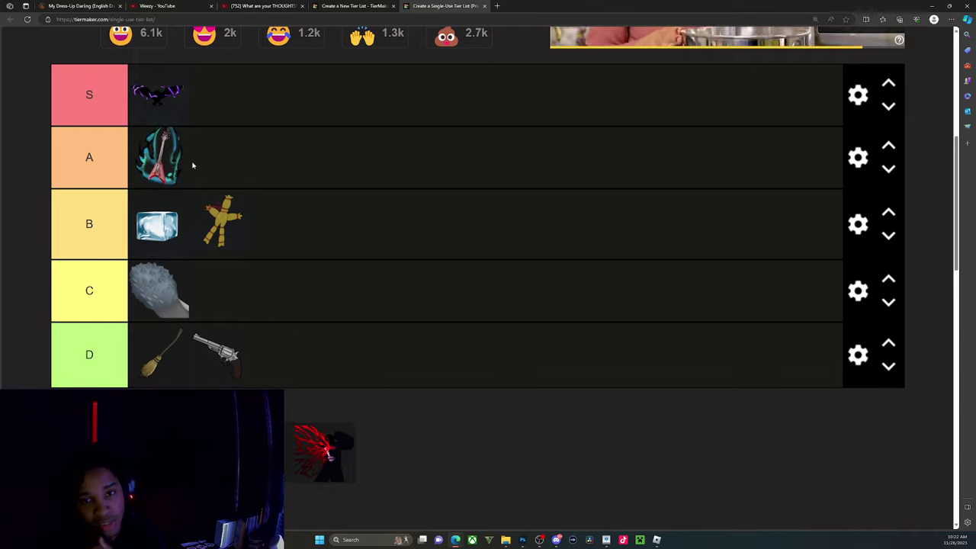
{"action": "left_click_drag", "start_coordinate": [324, 453], "coordinate": [217, 96]}
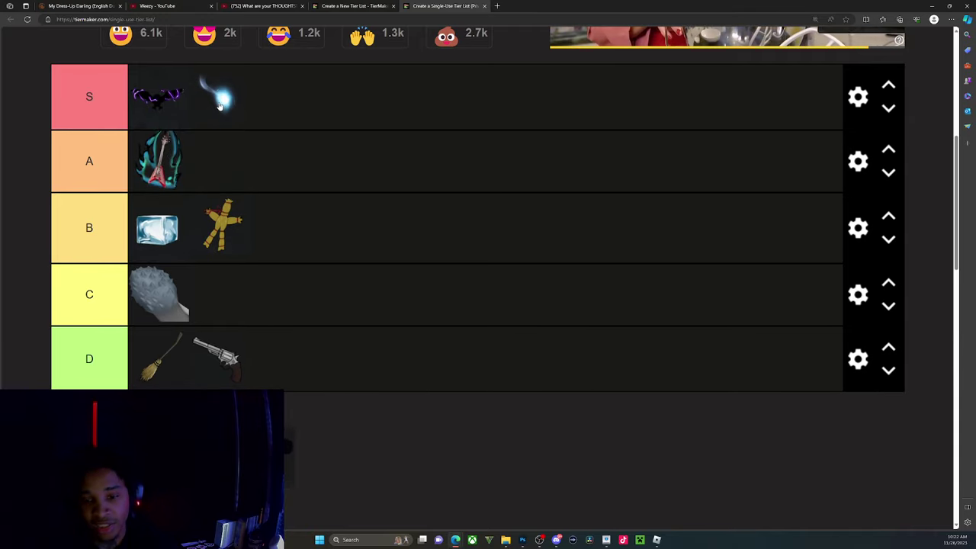
{"action": "left_click_drag", "start_coordinate": [292, 483], "coordinate": [303, 246]}
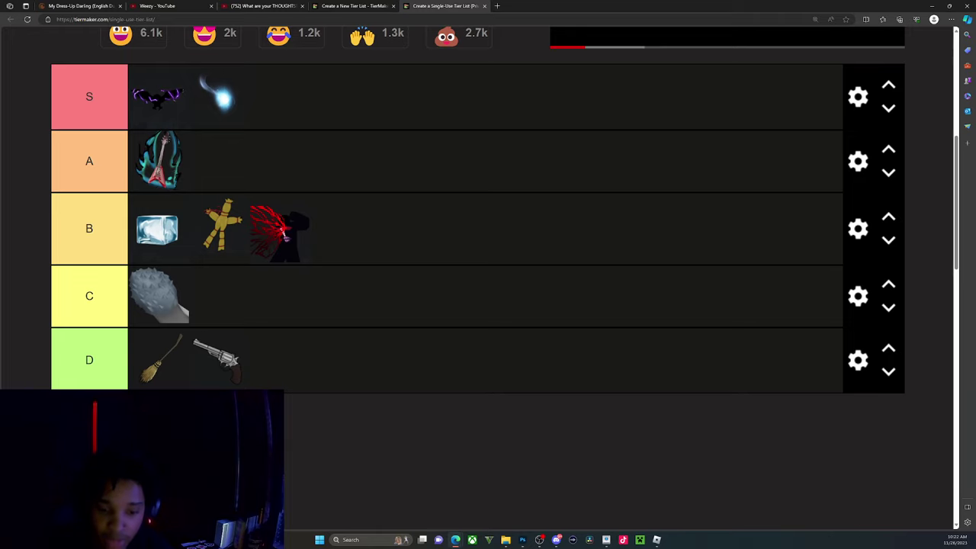
Step: Rank the pink-flowered branch in tier B, the mouth in C, and the fireball in A
{"action": "left_click_drag", "start_coordinate": [175, 412], "coordinate": [403, 234]}
{"action": "left_click_drag", "start_coordinate": [213, 427], "coordinate": [260, 323]}
{"action": "left_click_drag", "start_coordinate": [214, 442], "coordinate": [207, 180]}
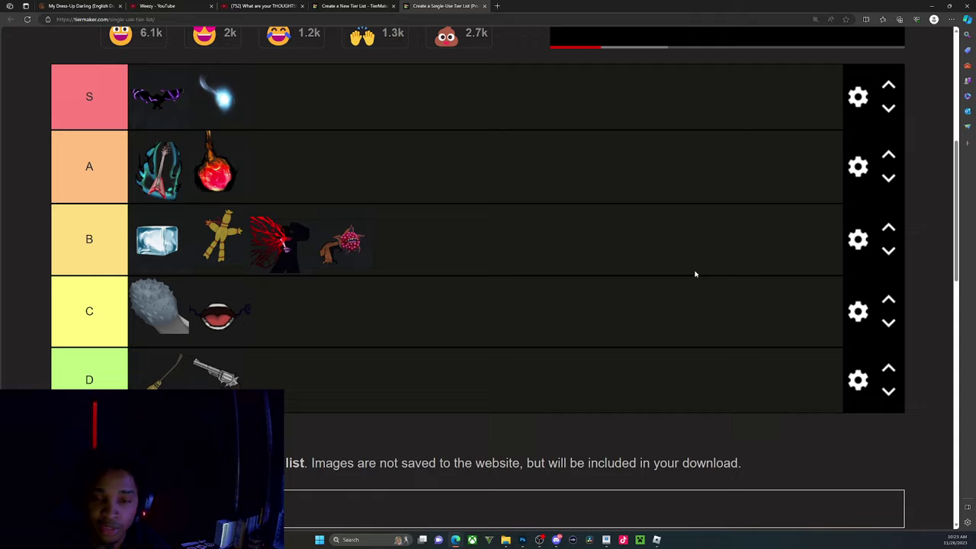
{"action": "scroll", "coordinate": [405, 399], "scroll_direction": "down", "scroll_amount": 3}
{"action": "scroll", "coordinate": [401, 423], "scroll_direction": "up", "scroll_amount": 4}
{"action": "scroll", "coordinate": [407, 434], "scroll_direction": "down", "scroll_amount": 2}
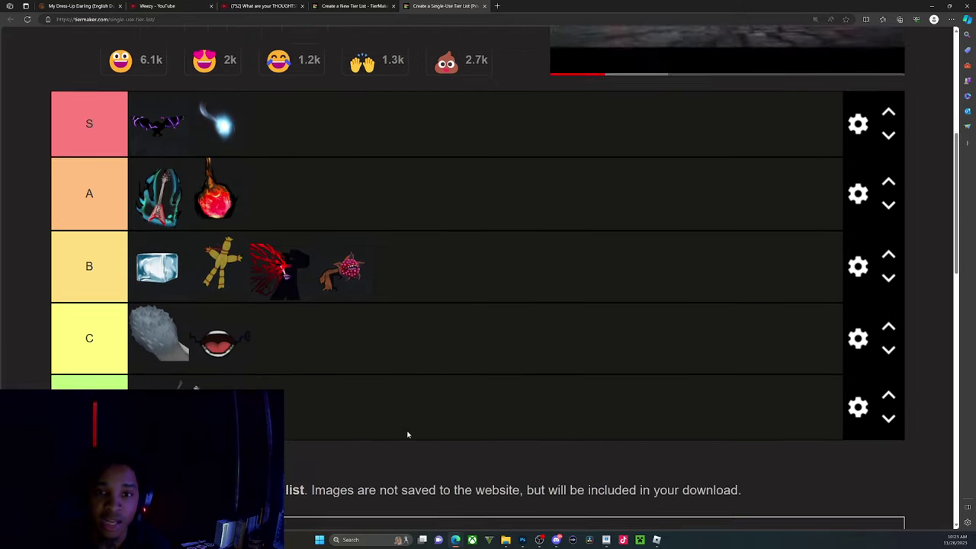
{"action": "scroll", "coordinate": [534, 336], "scroll_direction": "up", "scroll_amount": 3}
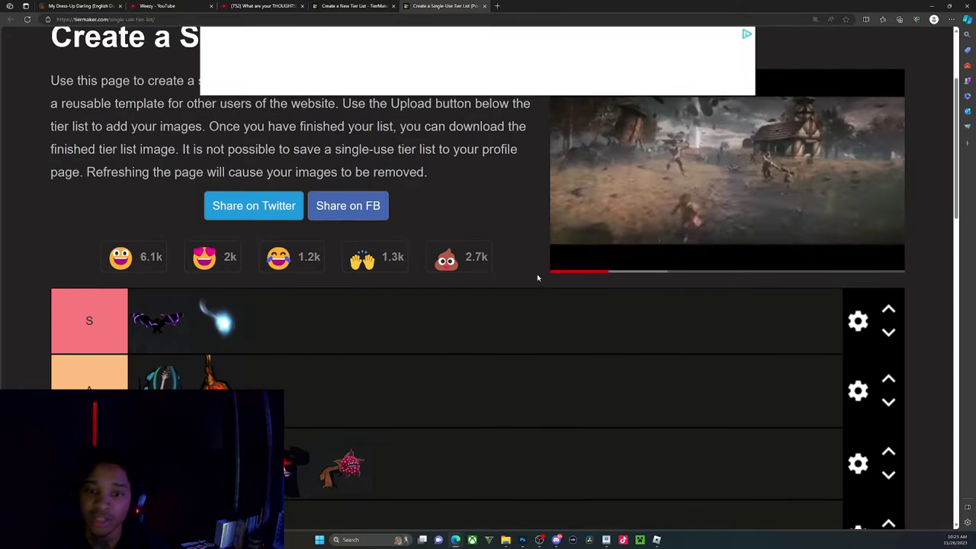
{"action": "scroll", "coordinate": [526, 327], "scroll_direction": "down", "scroll_amount": 2}
{"action": "scroll", "coordinate": [543, 363], "scroll_direction": "down", "scroll_amount": 2}
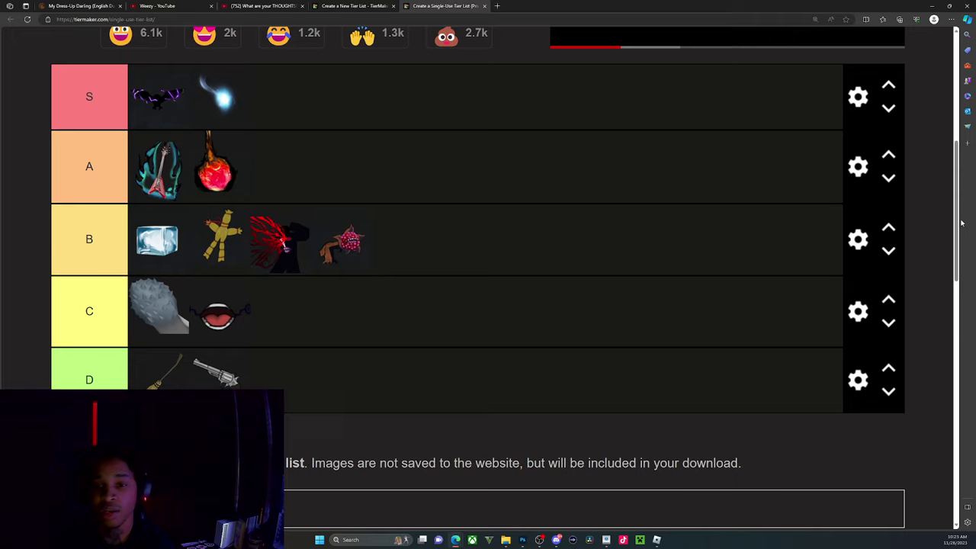
Step: Move the red-streaked black figure up from tier B to the end of tier A
{"action": "left_click_drag", "start_coordinate": [279, 243], "coordinate": [280, 171]}
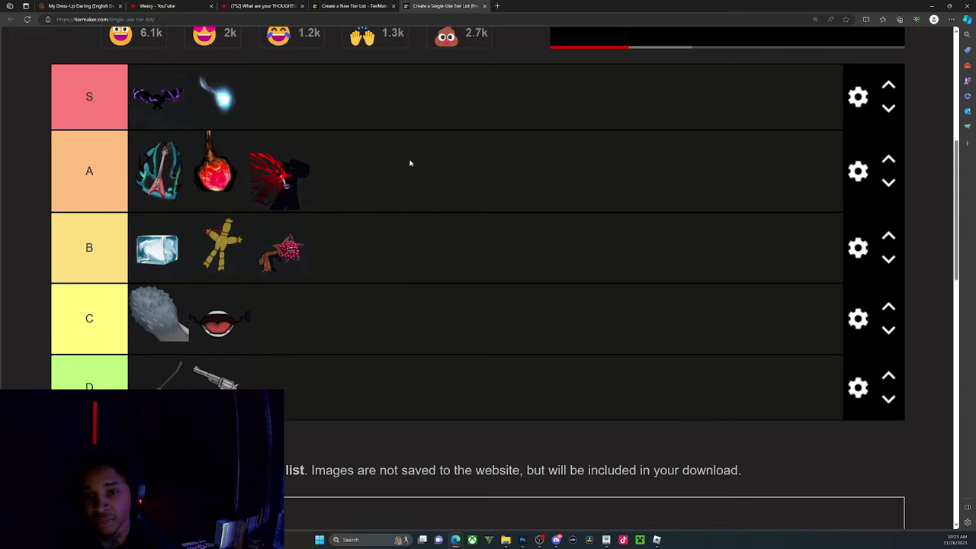
{"action": "scroll", "coordinate": [919, 324], "scroll_direction": "up", "scroll_amount": 2}
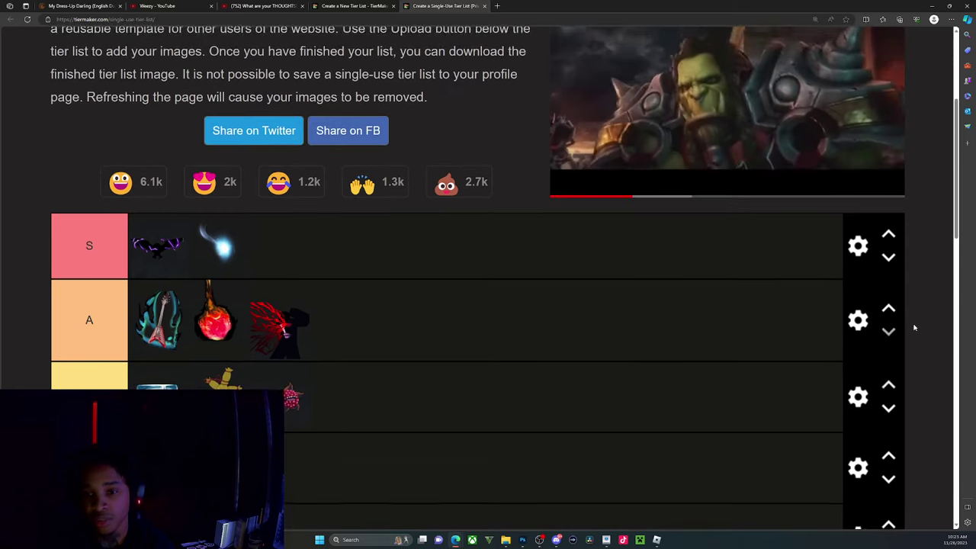
{"action": "scroll", "coordinate": [917, 327], "scroll_direction": "down", "scroll_amount": 2}
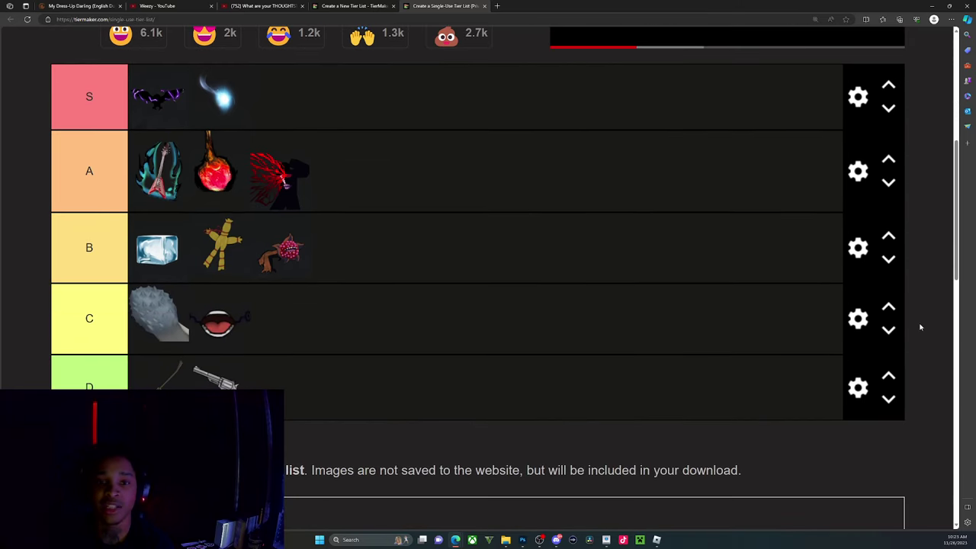